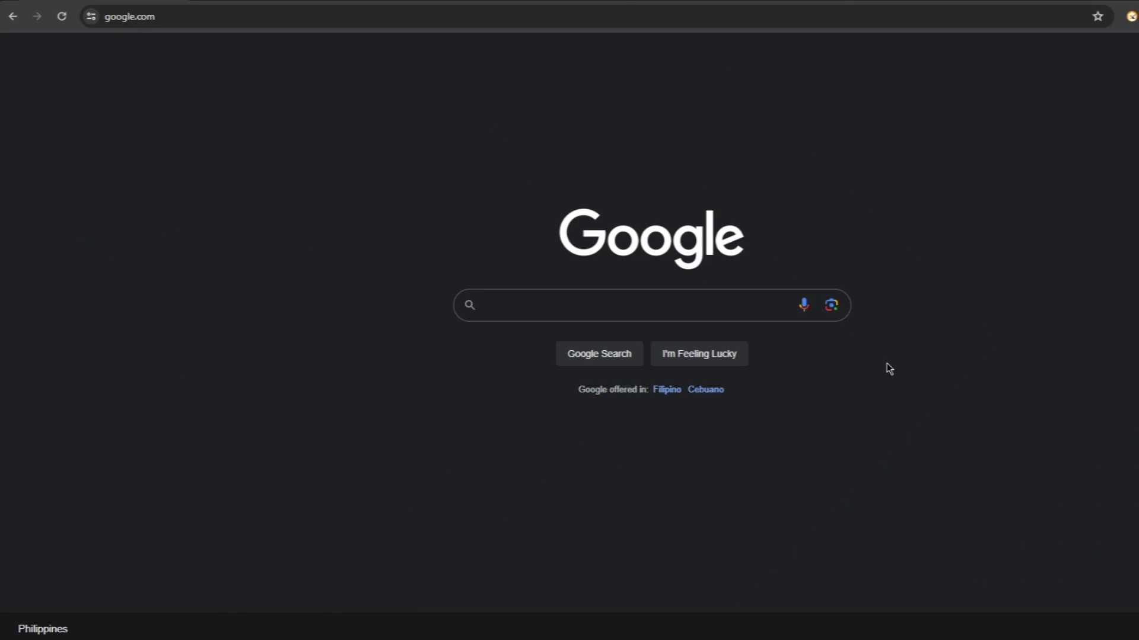
Step: Go to gusto.com and start creating a new account
left_click(245, 16)
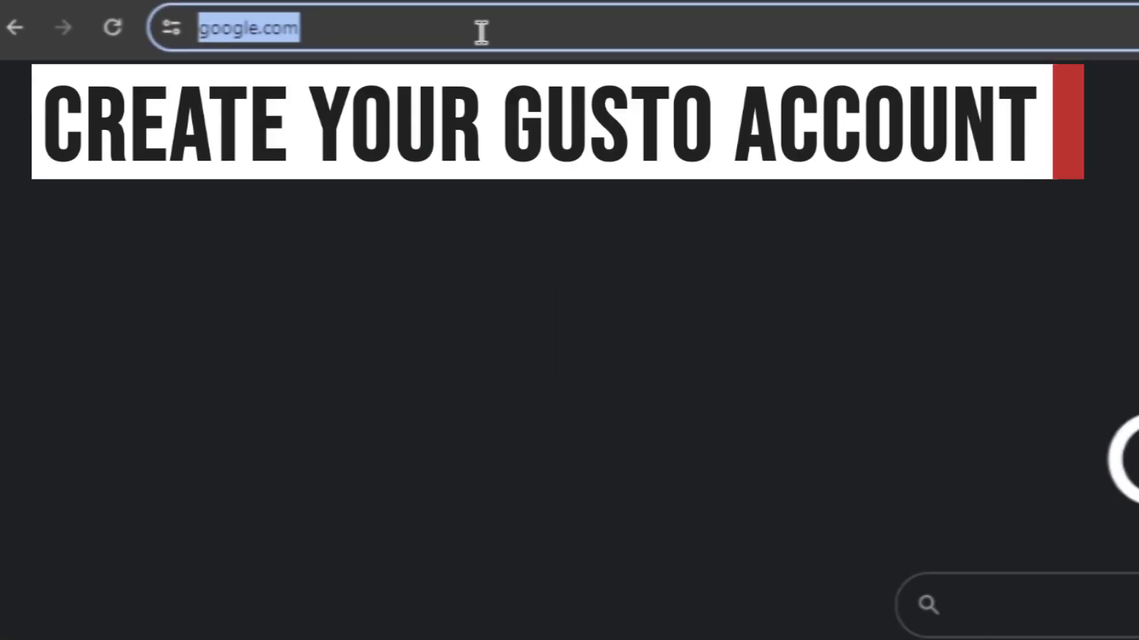
type("gusto.com")
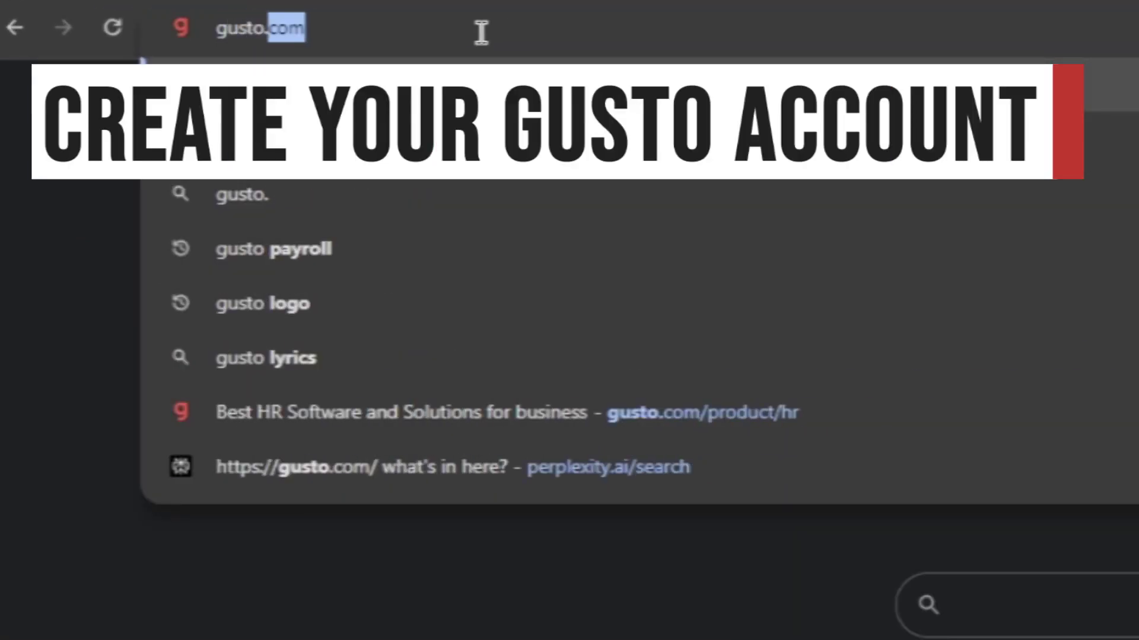
key("Return")
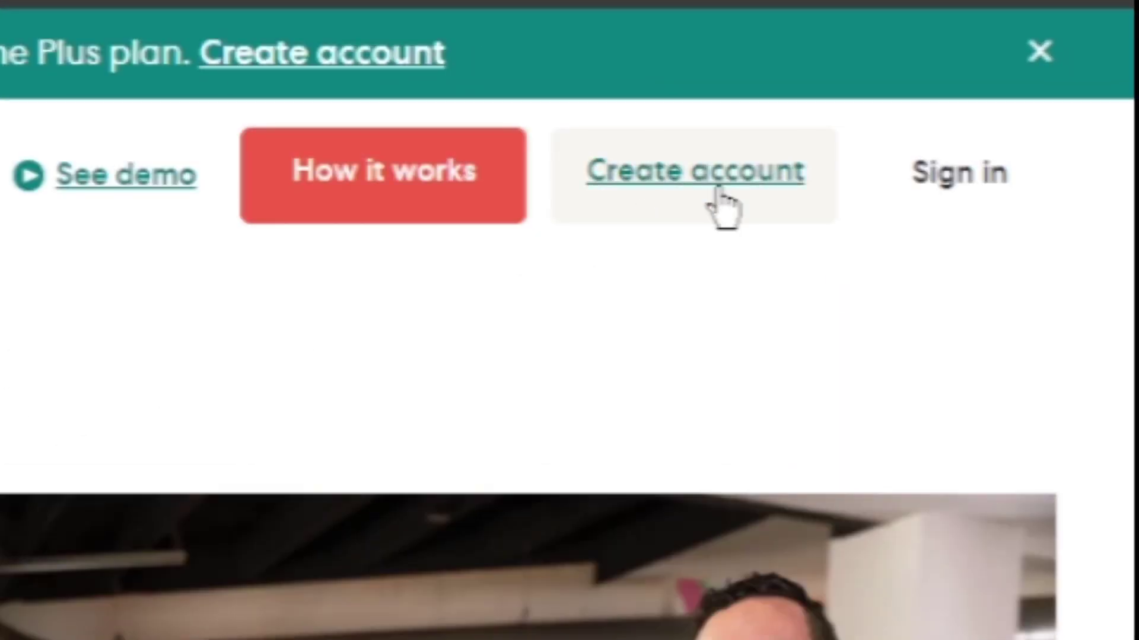
left_click(721, 196)
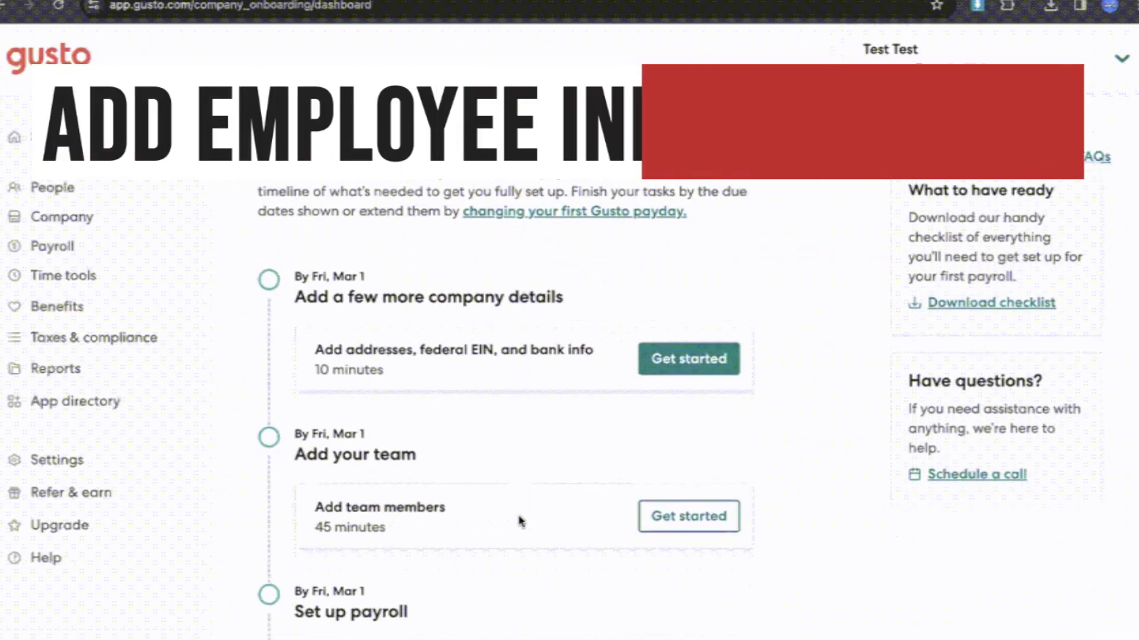
Step: Start the task for adding team members and choose not to add yourself to payroll
scroll(520, 522, "down", 2)
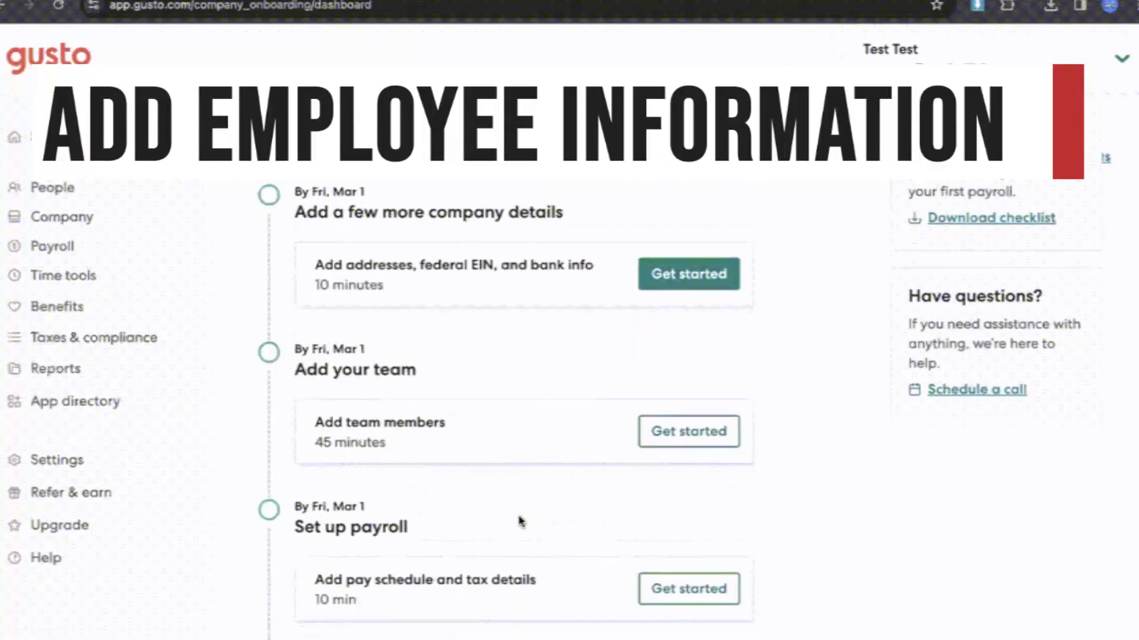
scroll(521, 522, "down", 1)
left_click(682, 406)
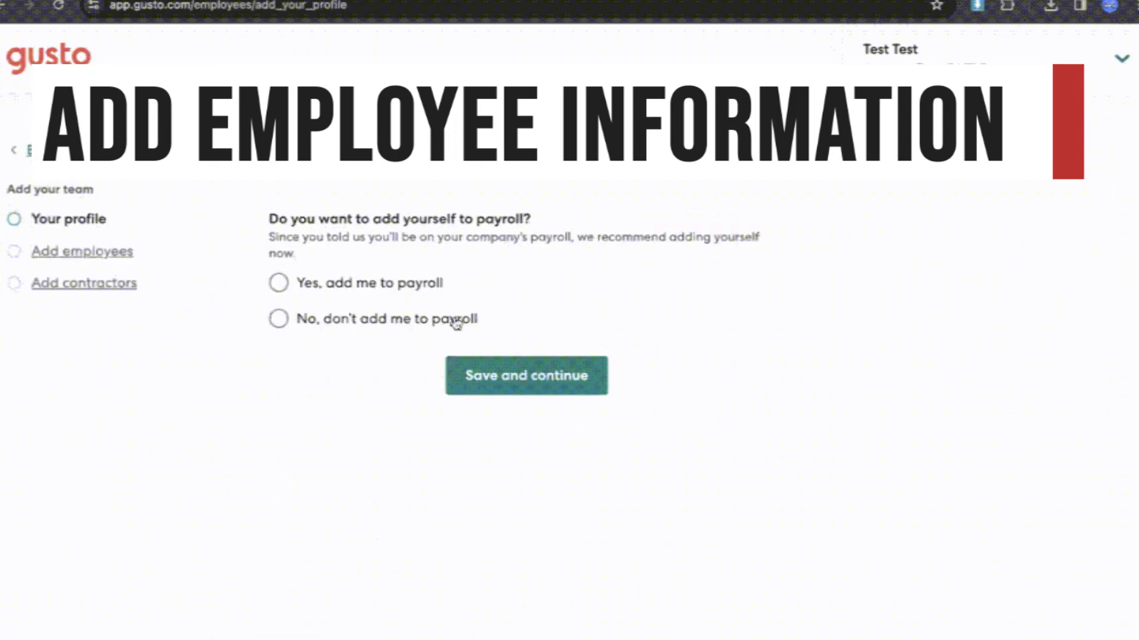
left_click(279, 319)
left_click(526, 421)
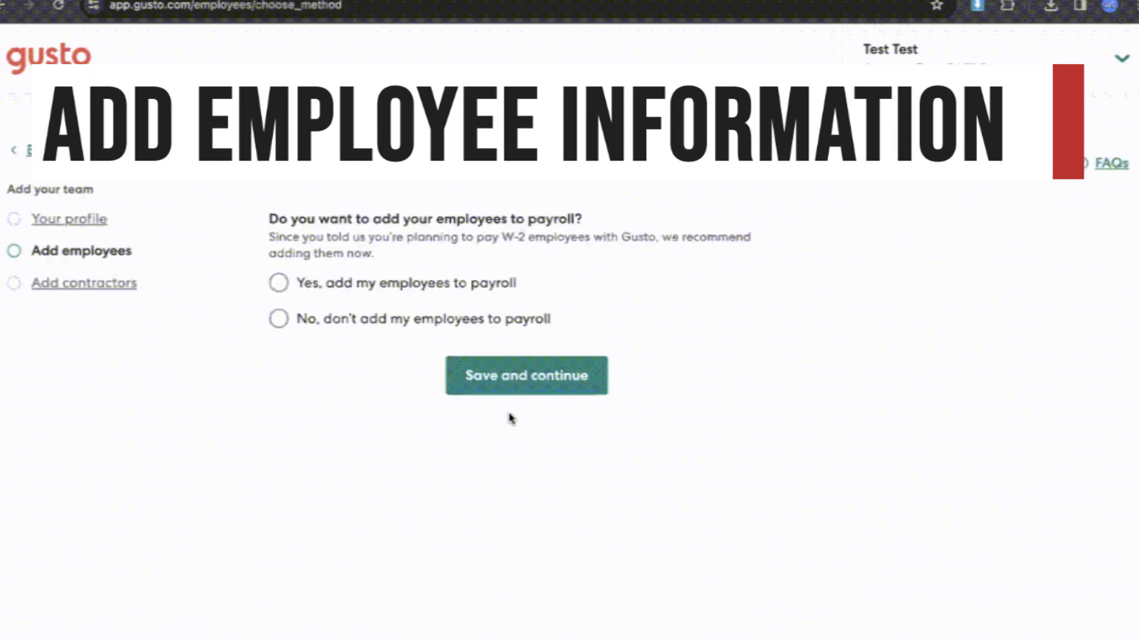
Step: Choose not to add US-based employees to payroll and proceed to adding a new contractor
left_click(278, 319)
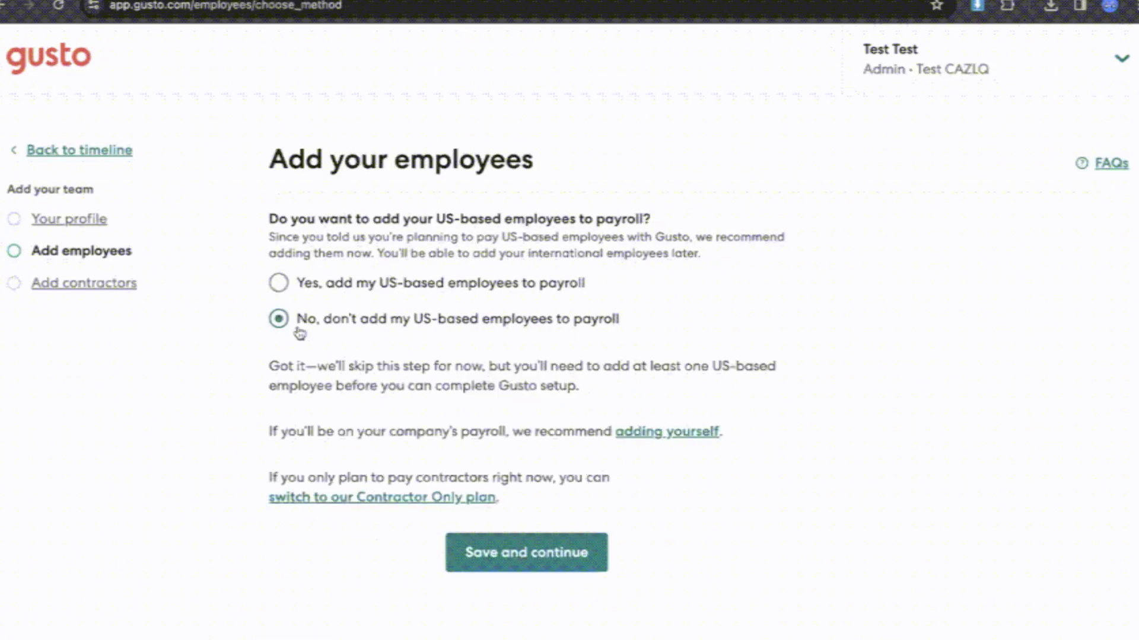
left_click(517, 555)
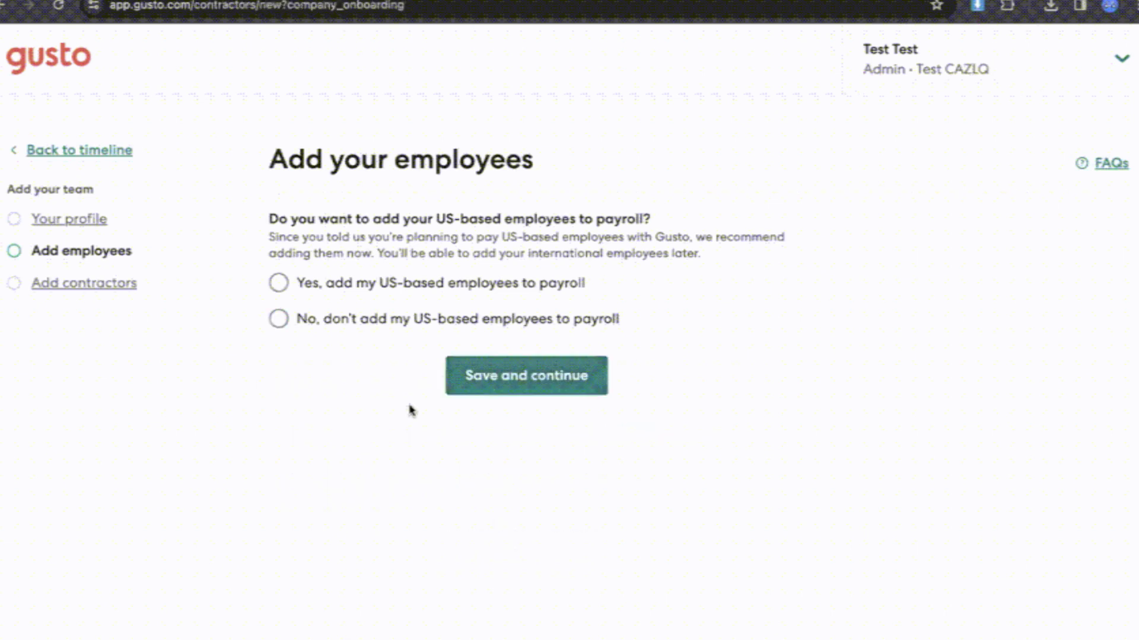
left_click(279, 286)
left_click(494, 443)
Step: Review the new contractor form's type, department, start date, wage type and contractor access fields
scroll(557, 457, "down", 8)
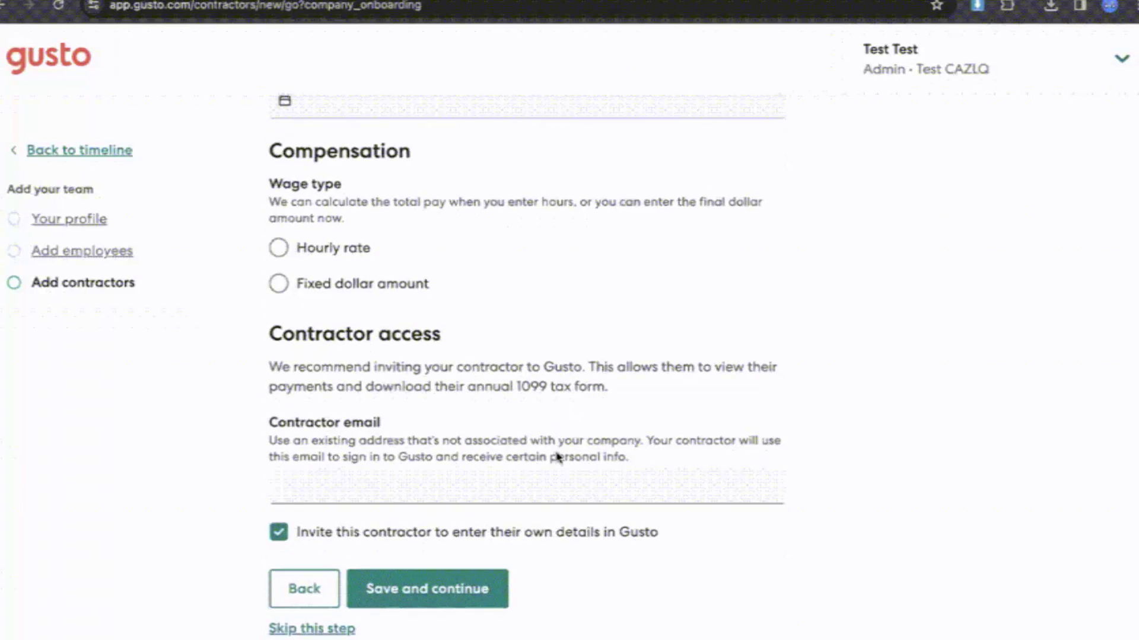
scroll(557, 457, "up", 2)
scroll(557, 457, "up", 5)
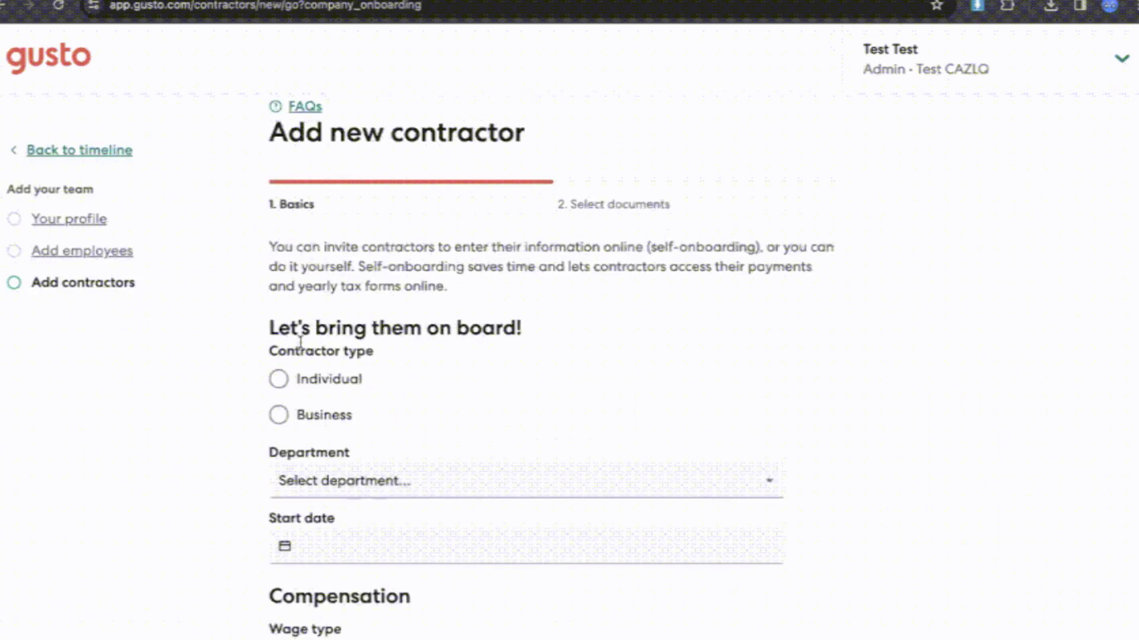
scroll(557, 457, "down", 3)
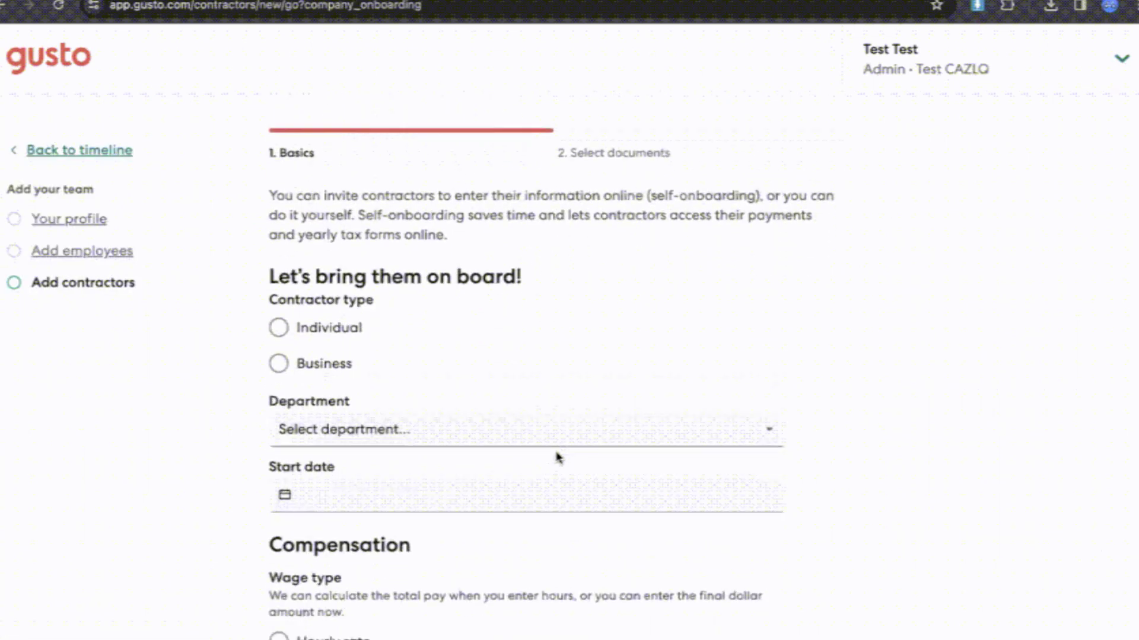
scroll(557, 457, "down", 4)
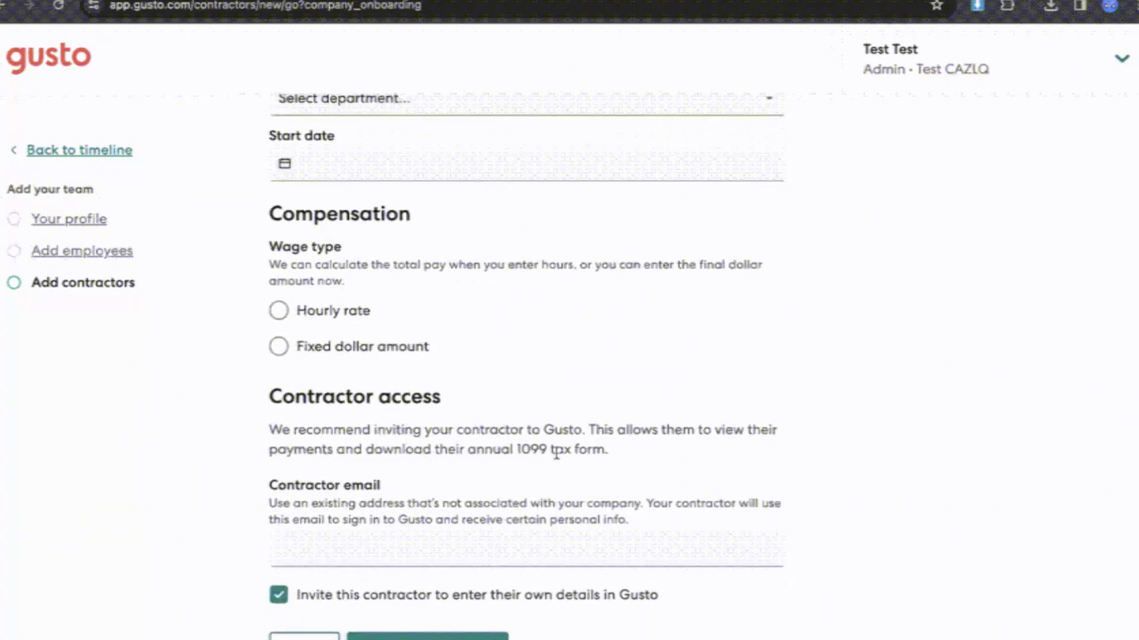
scroll(557, 456, "up", 7)
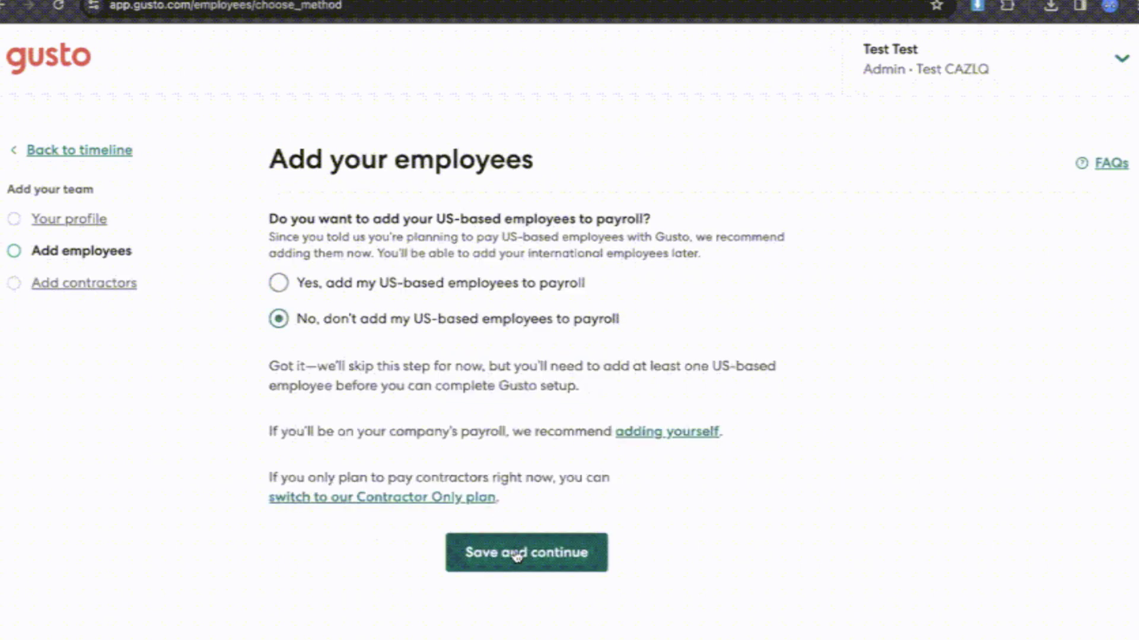
Step: Save the choice not to add US-based employees and return to the payroll setup timeline
left_click(517, 554)
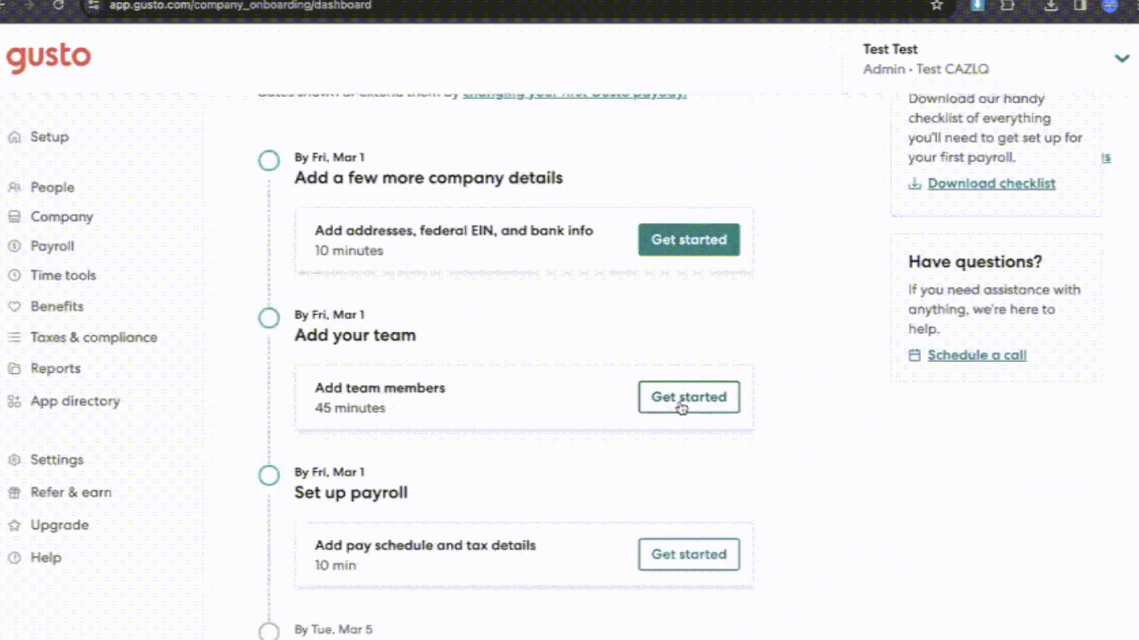
scroll(522, 516, "up", 5)
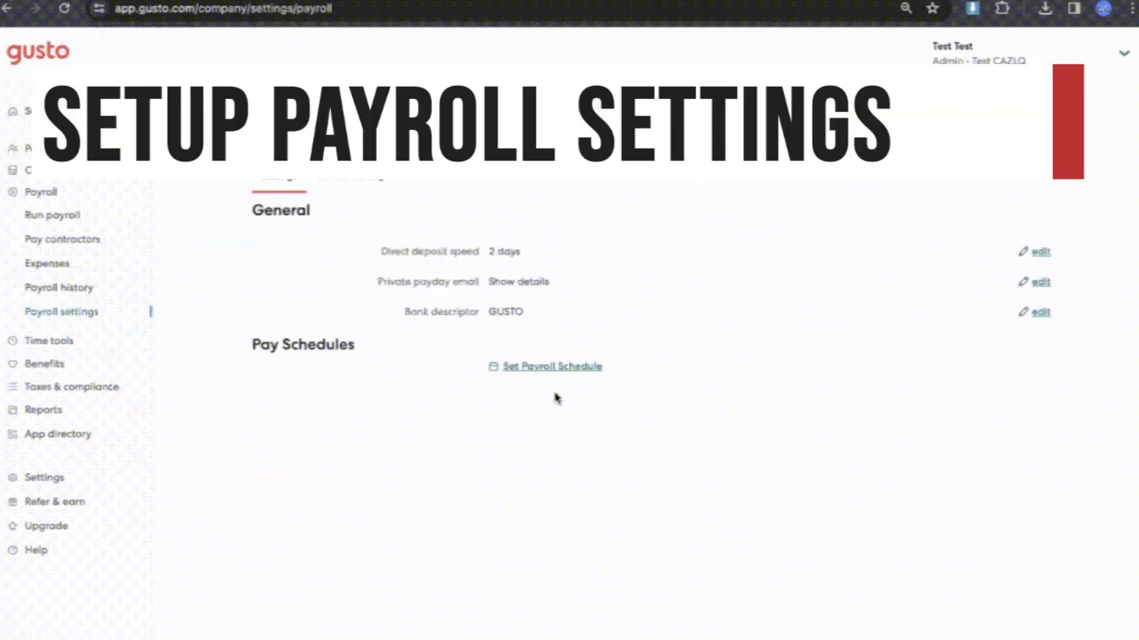
Step: Look through the payroll setup pages for pay schedule, state tax info, R&D tax credit, bank account verification and document signing
left_click(568, 367)
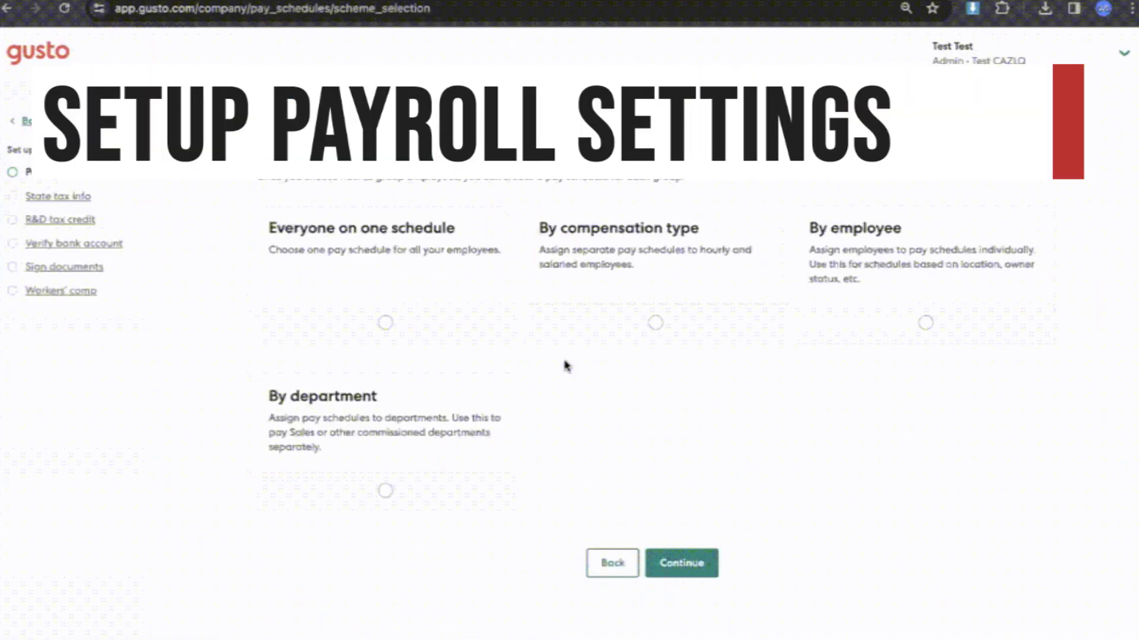
left_click(69, 194)
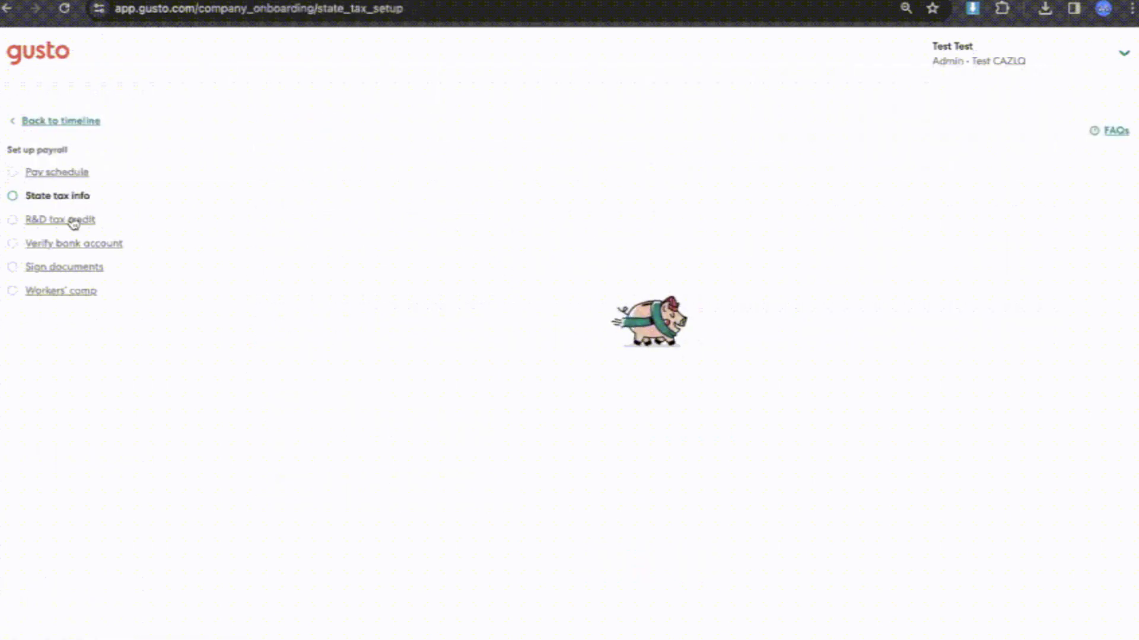
left_click(73, 220)
left_click(74, 246)
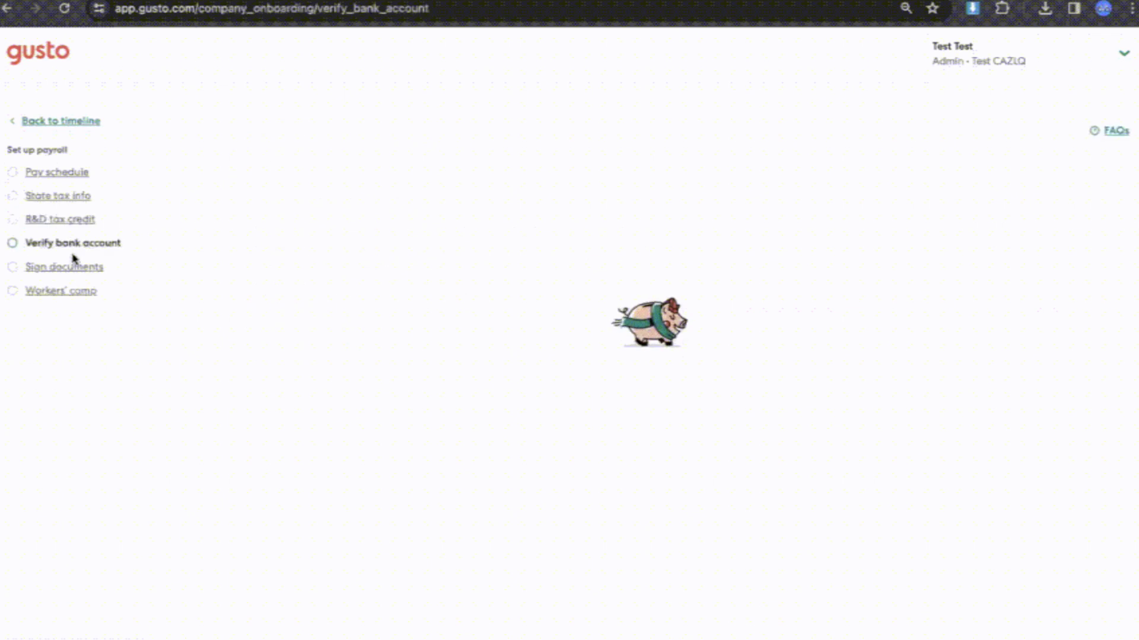
left_click(73, 267)
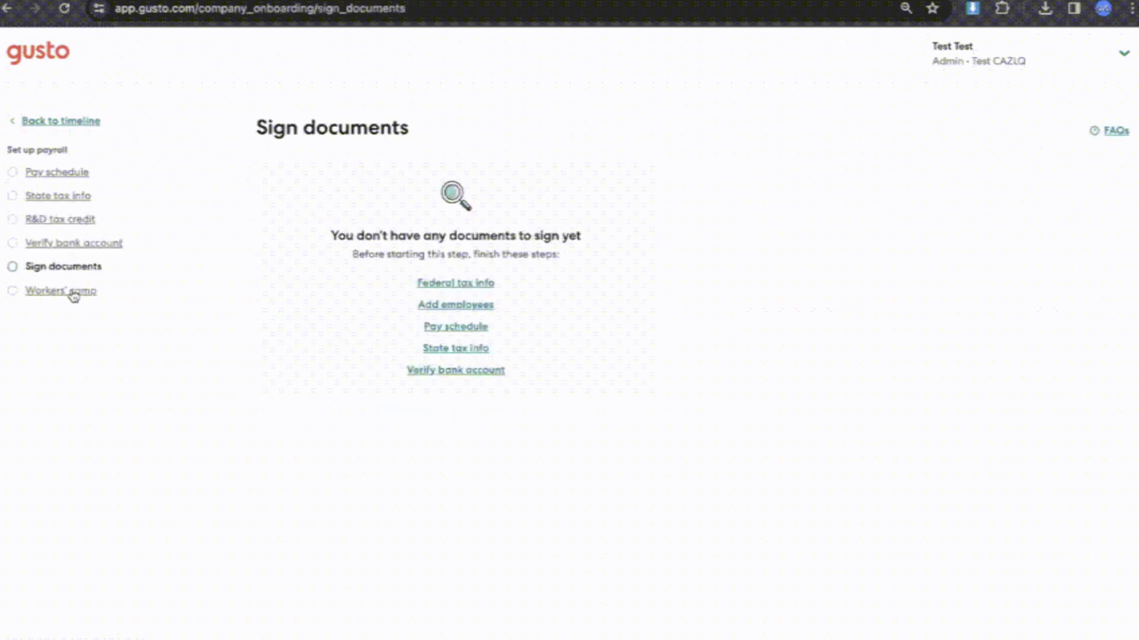
Step: Return to the payroll setup timeline and review its tasks
left_click(28, 121)
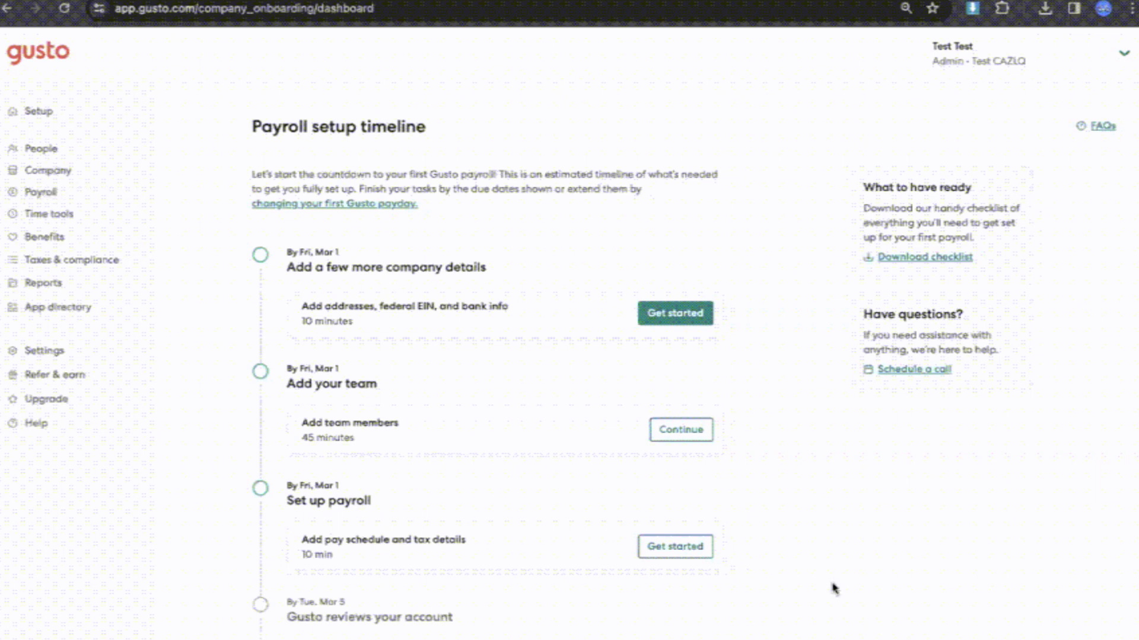
scroll(769, 490, "down", 3)
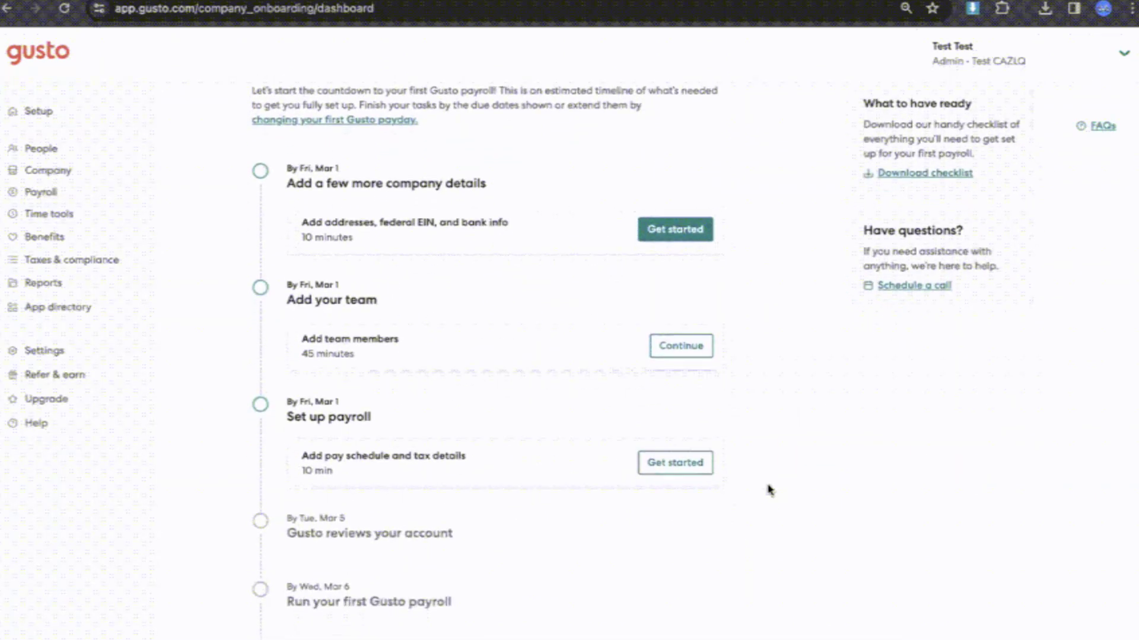
scroll(769, 489, "up", 3)
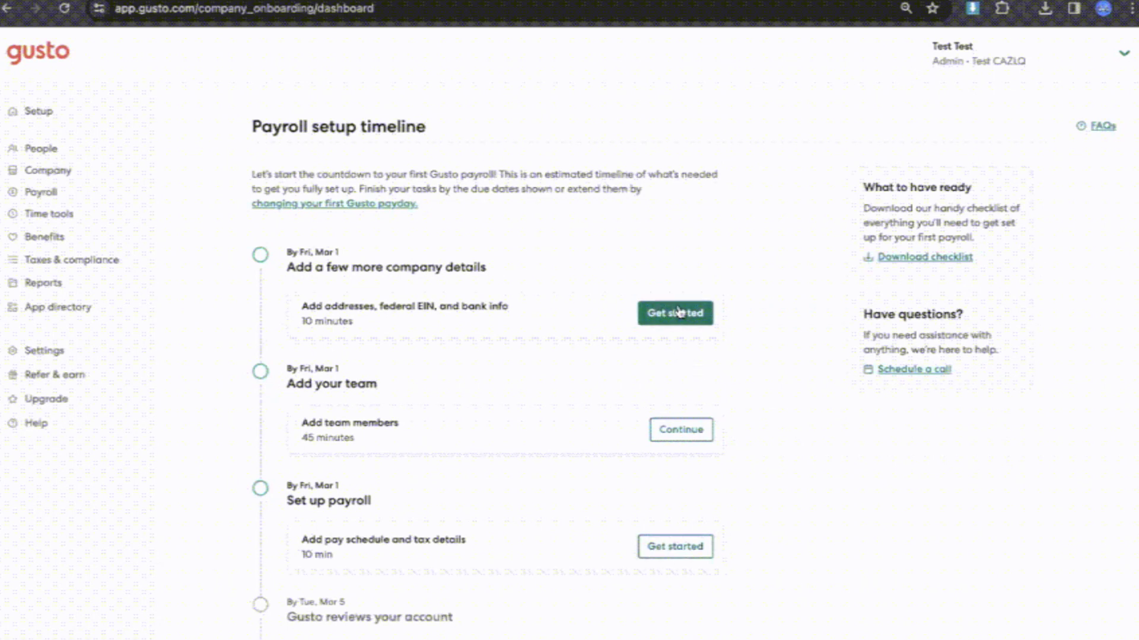
Step: From the payroll settings, view the pay schedule assignment options and the state tax info page
left_click(41, 192)
left_click(71, 309)
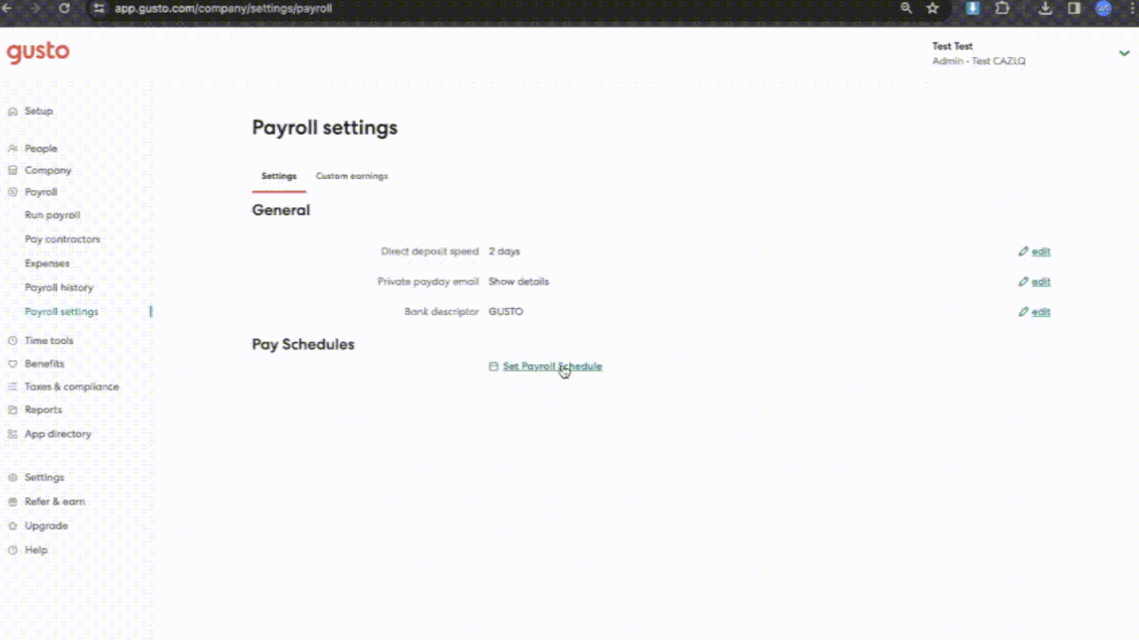
left_click(567, 367)
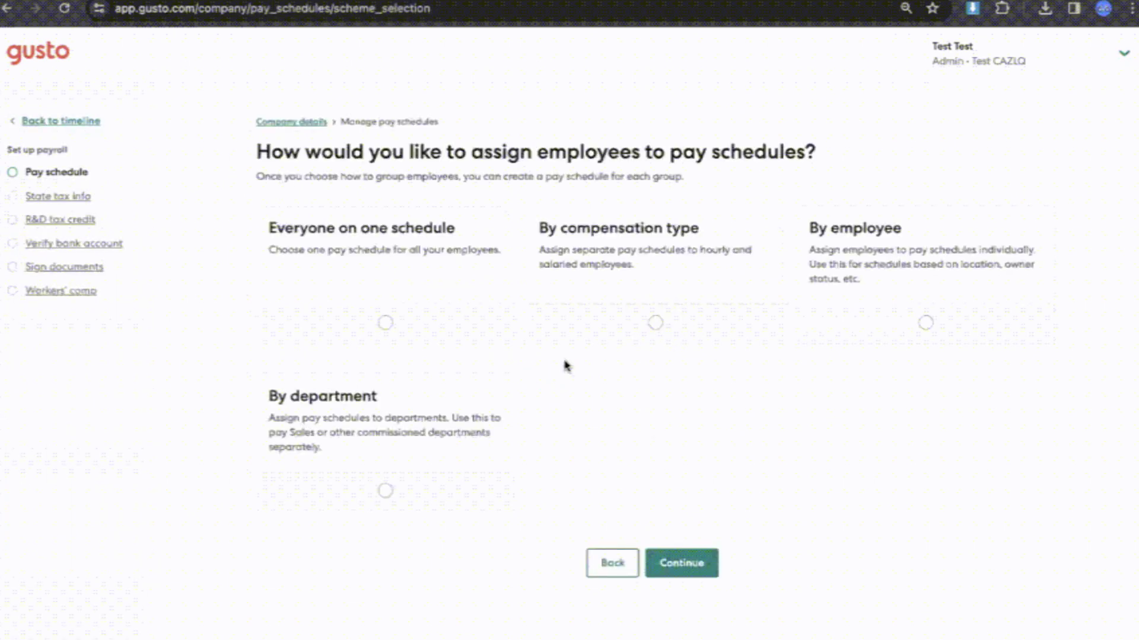
left_click(72, 197)
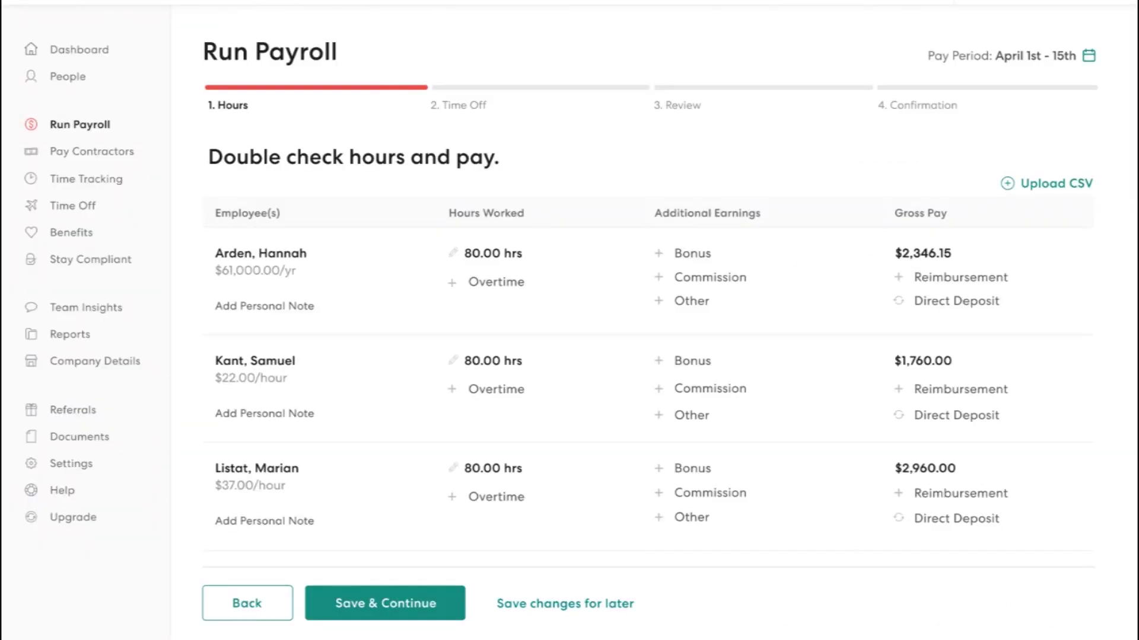
Step: Add a $100.00 bonus for the first employee in the payroll run and save the hours
left_click(665, 254)
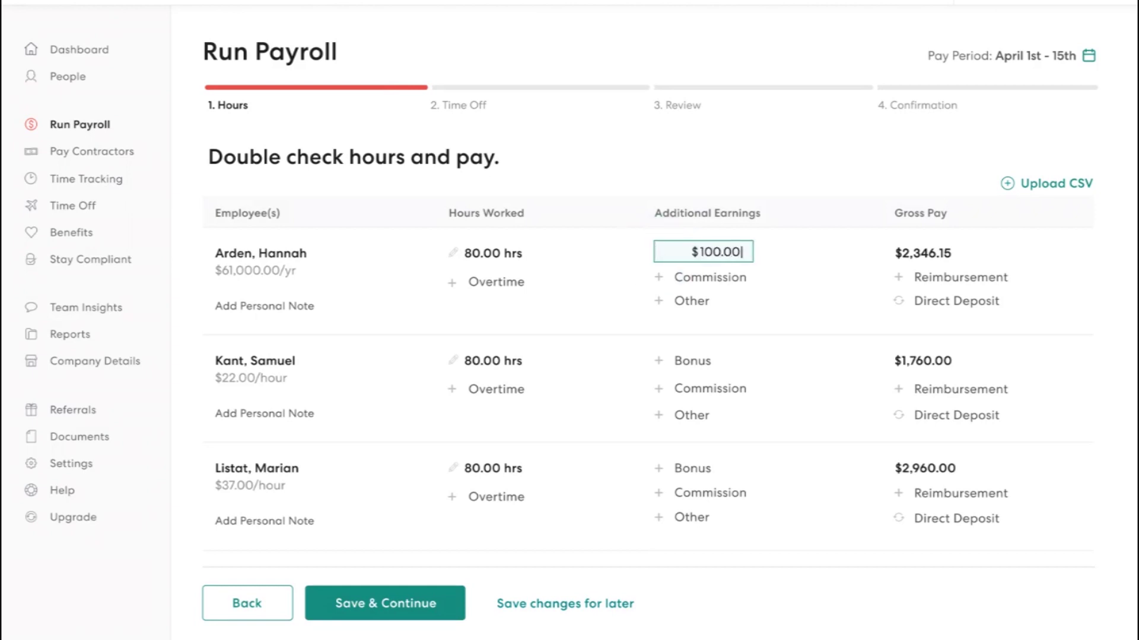
left_click(382, 600)
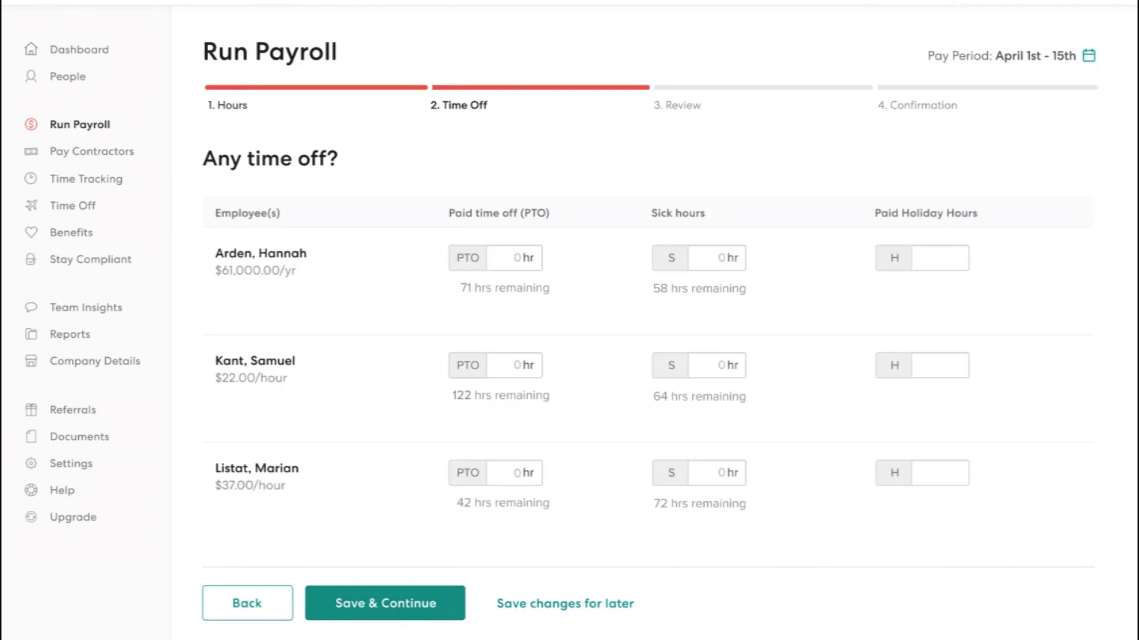
Step: Enter 12 hours of paid time off for the second employee and continue the payroll run through the review stage
left_click(522, 364)
type("12")
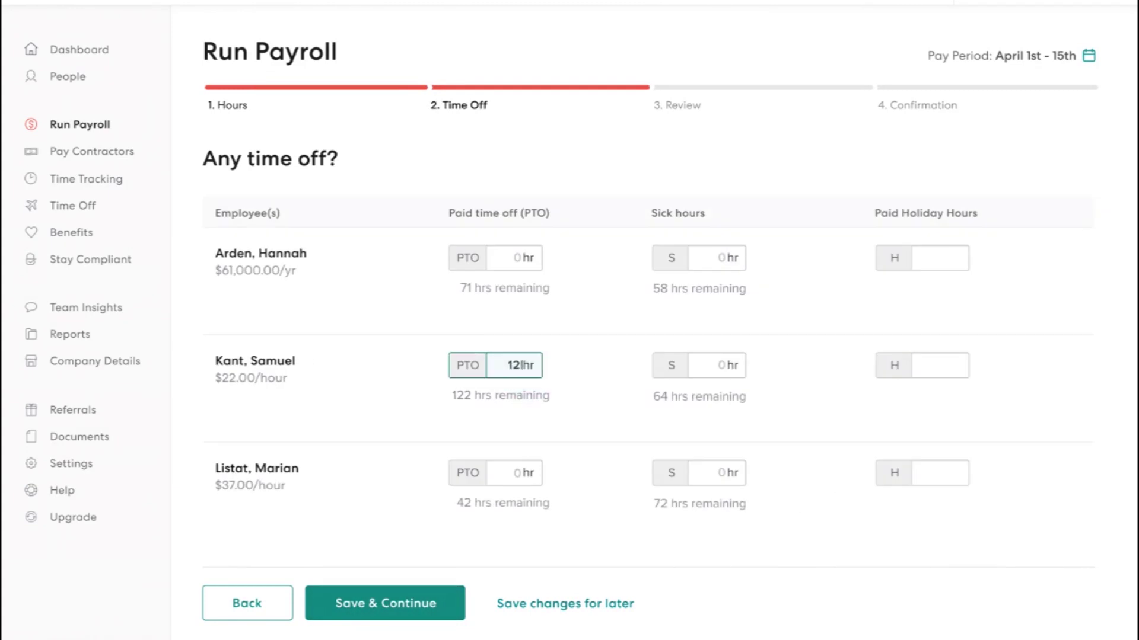
left_click(383, 602)
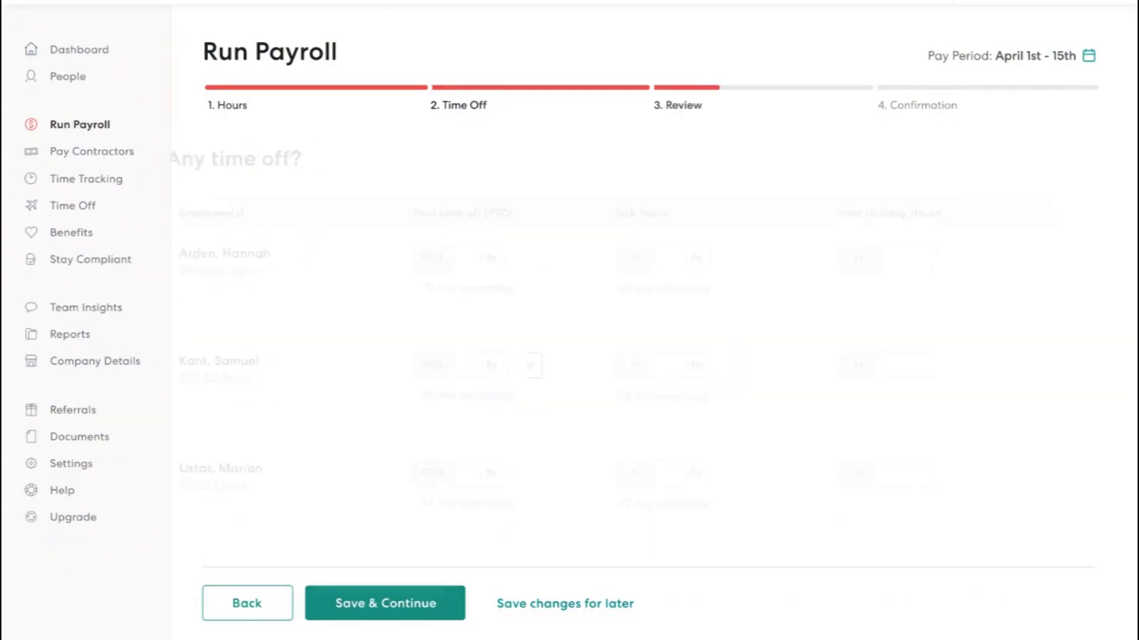
left_click(391, 601)
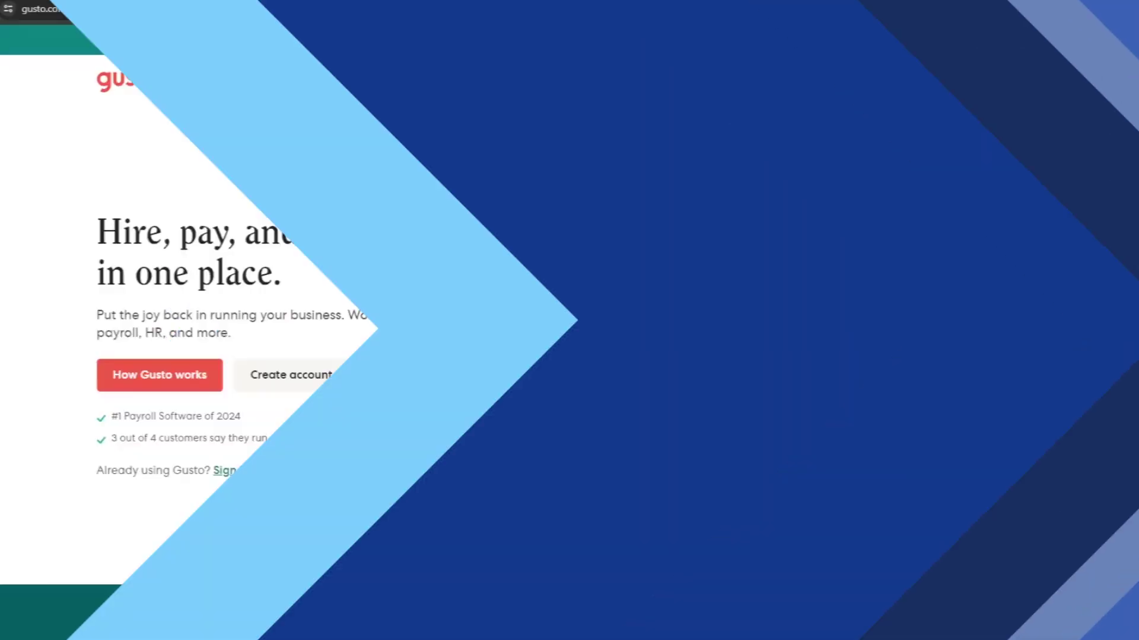
scroll(1136, 185, "down", 2)
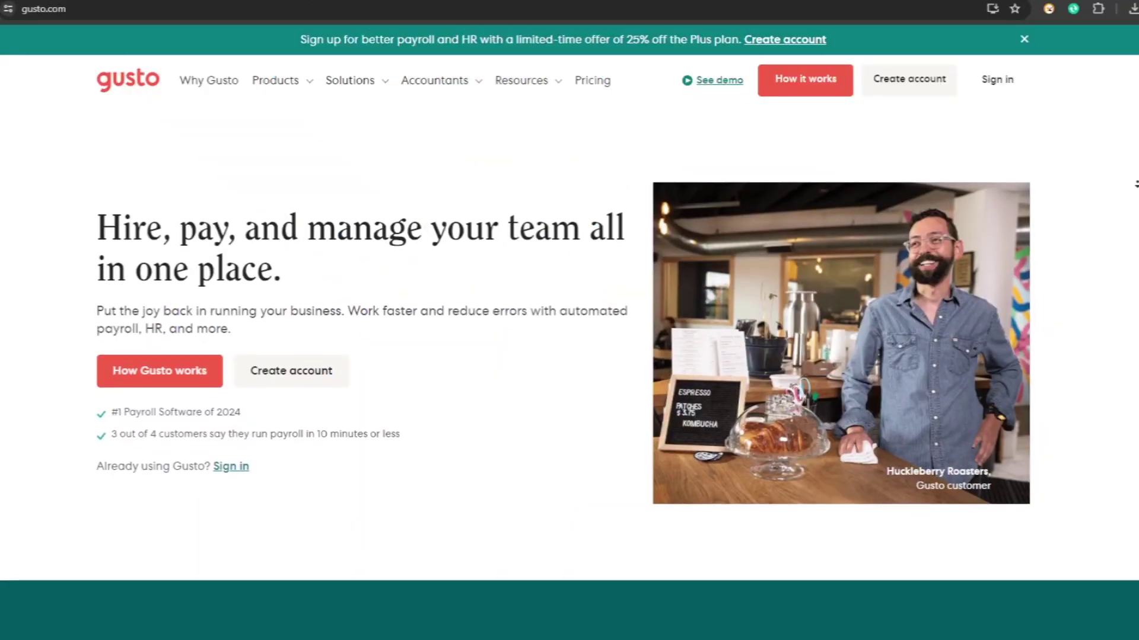
scroll(1136, 187, "down", 3)
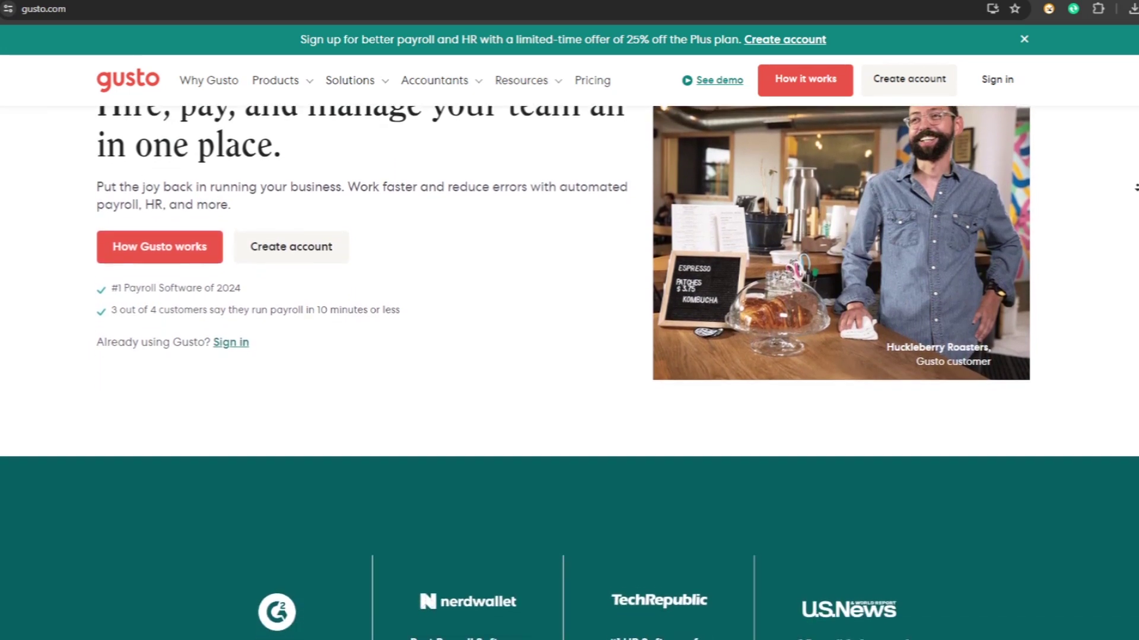
scroll(1136, 187, "down", 3)
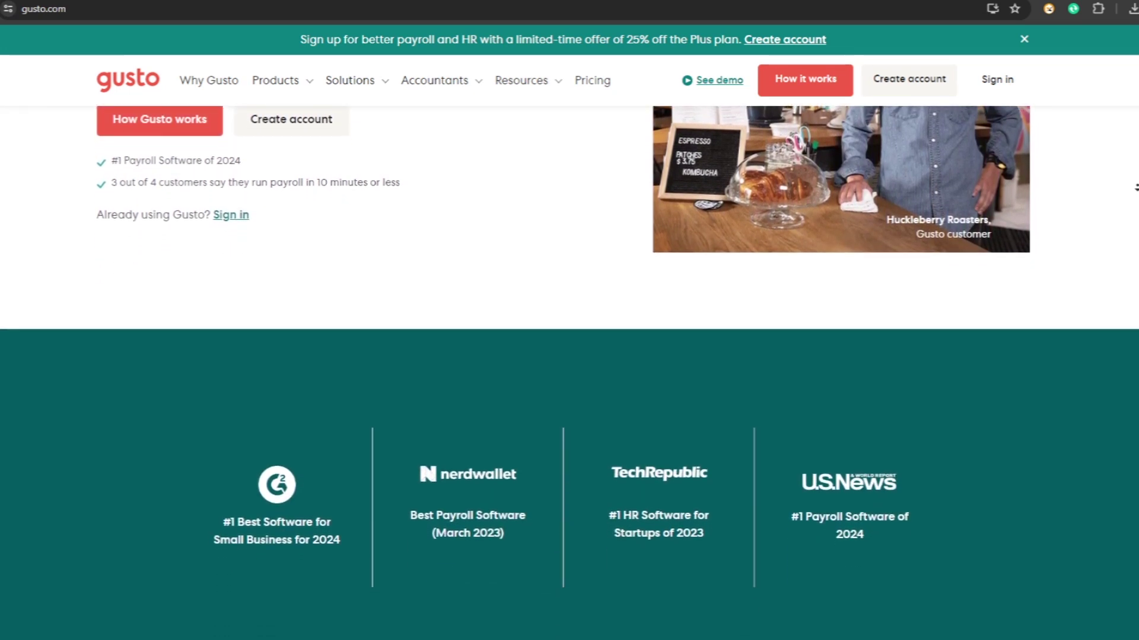
scroll(1135, 188, "down", 3)
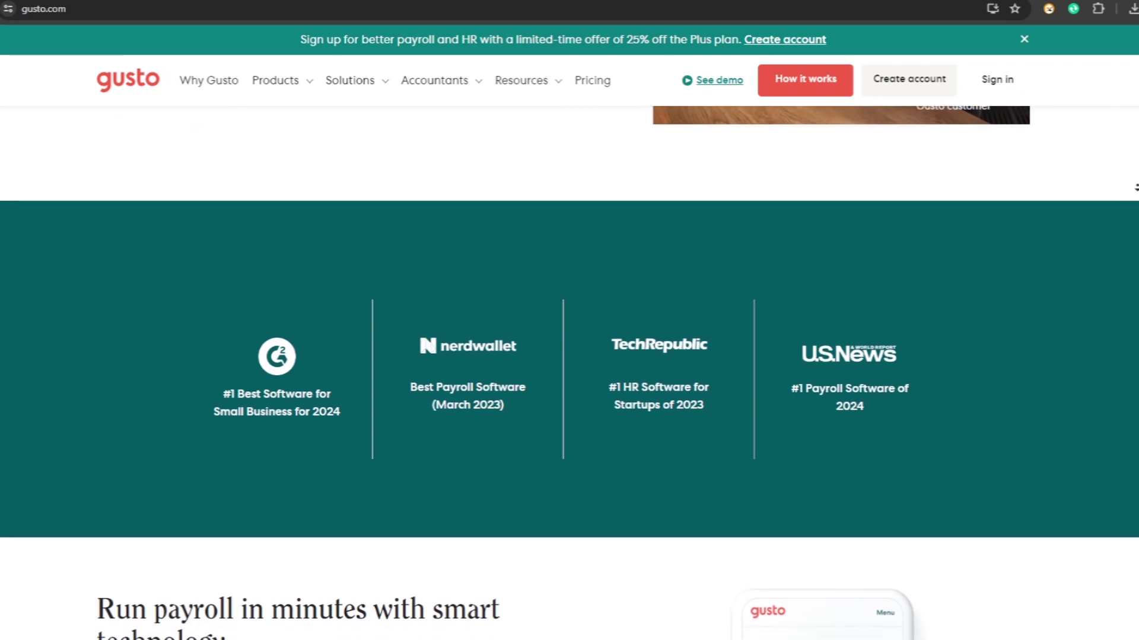
scroll(1136, 187, "down", 3)
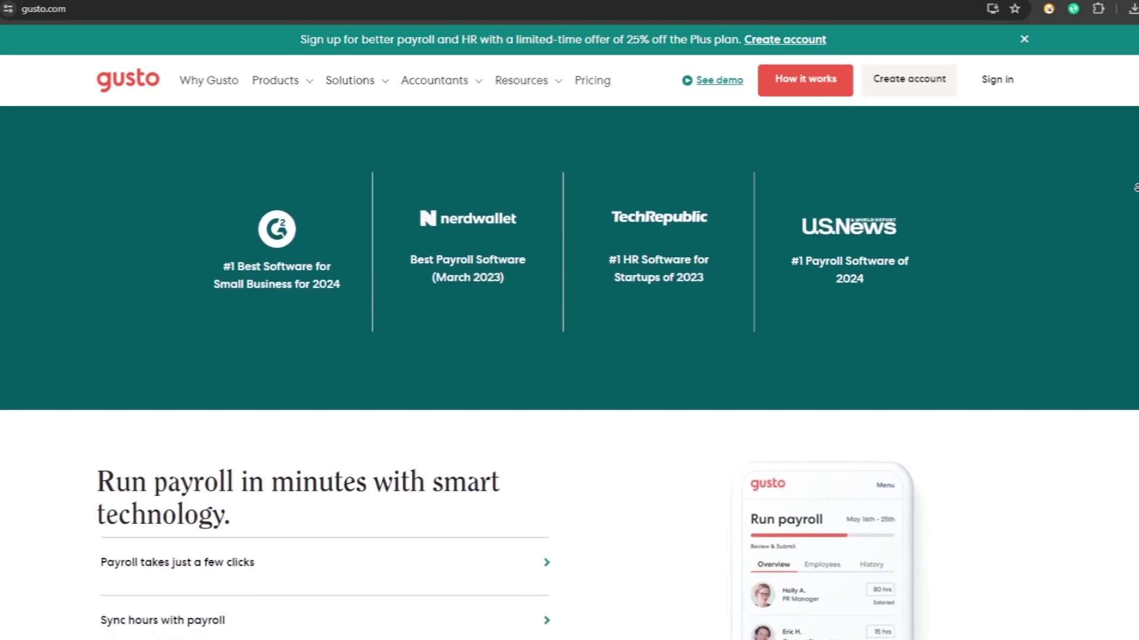